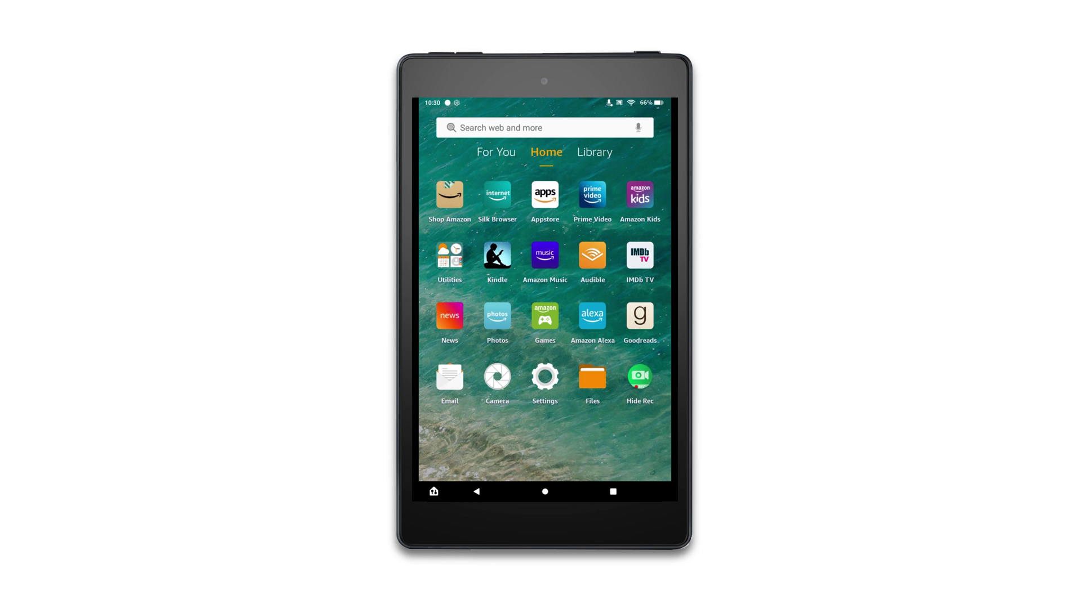
Search 'brightwheel compatible devices' and open the brightwheel compatible-devices help article
click(454, 126)
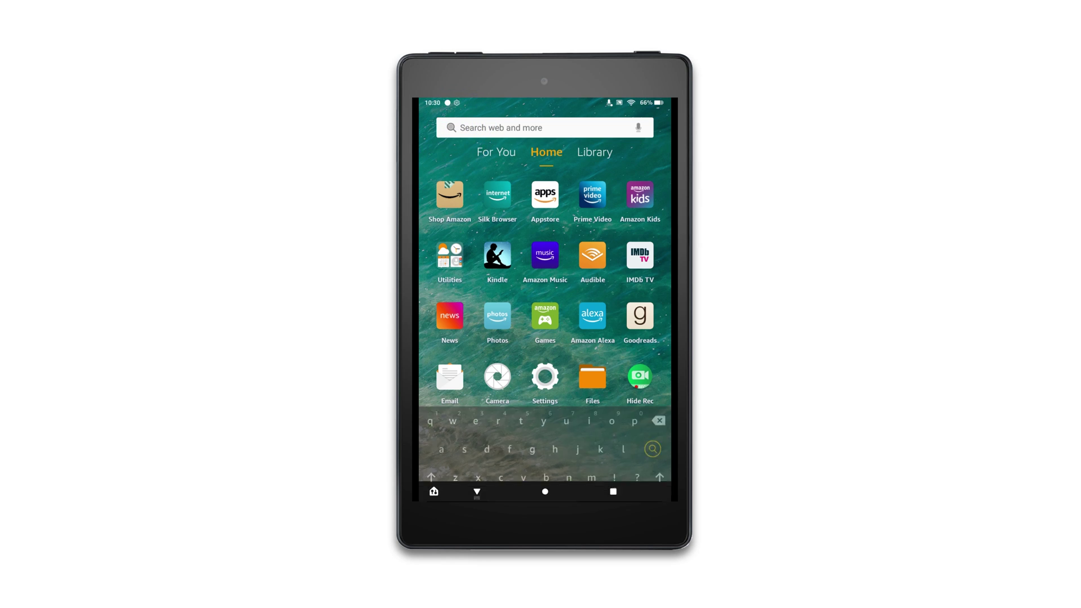
click(516, 147)
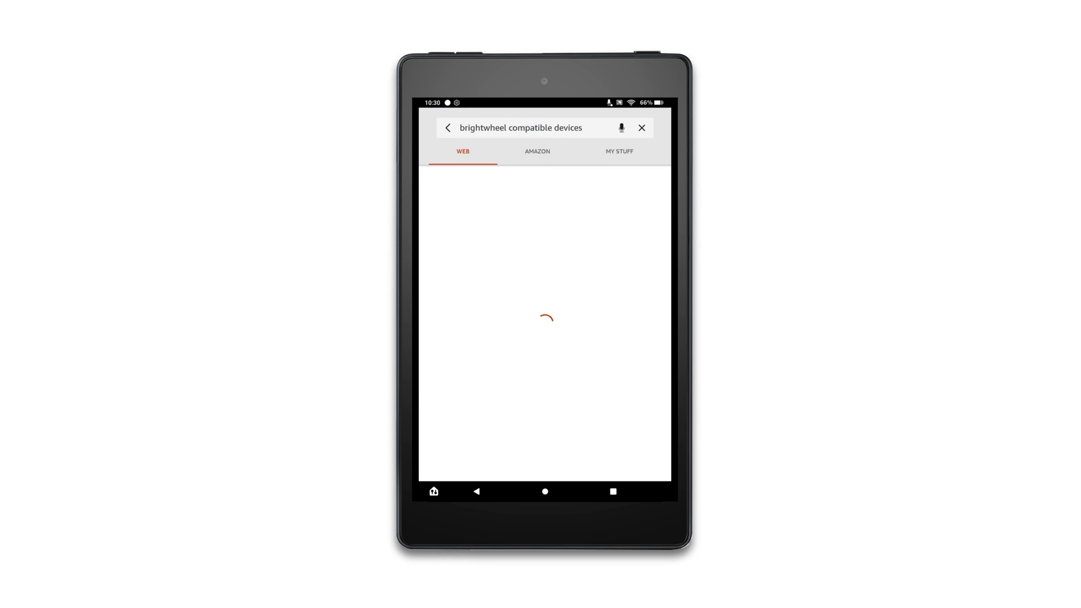
click(496, 221)
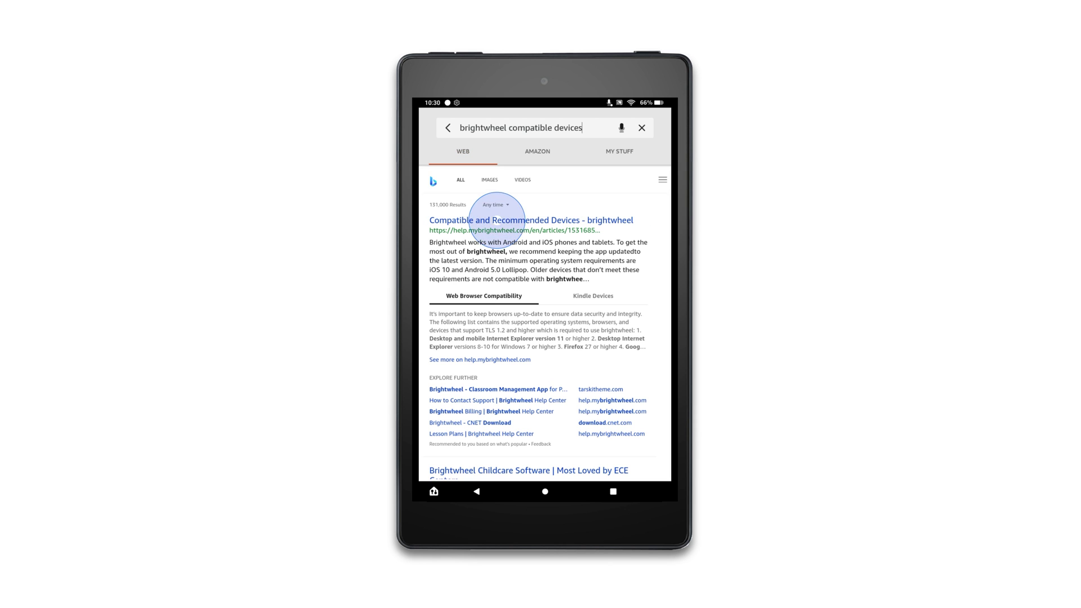
scroll(545, 338, down, 8)
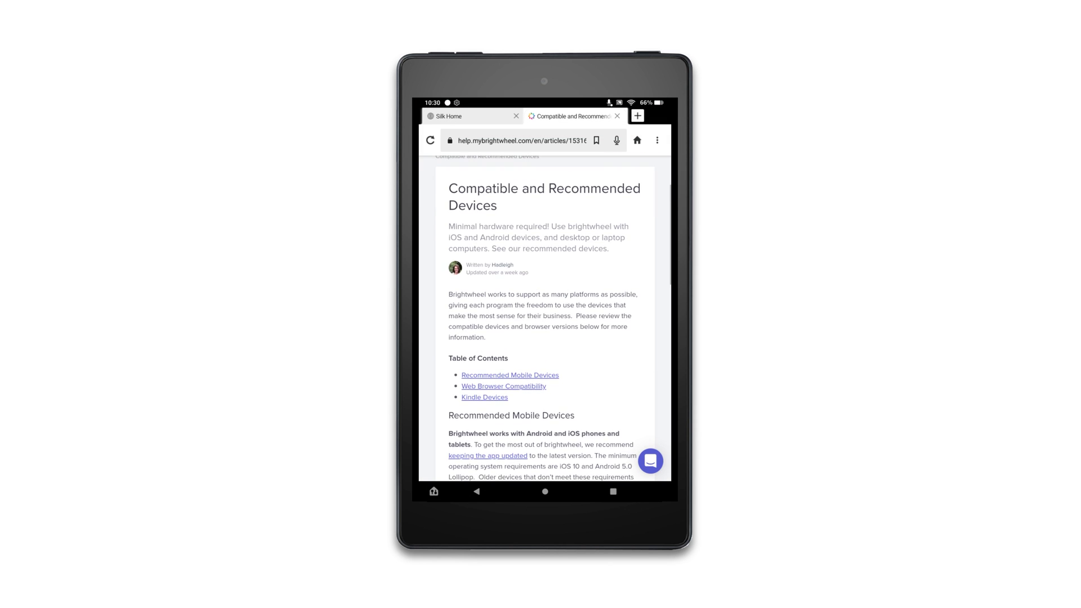
scroll(545, 338, down, 8)
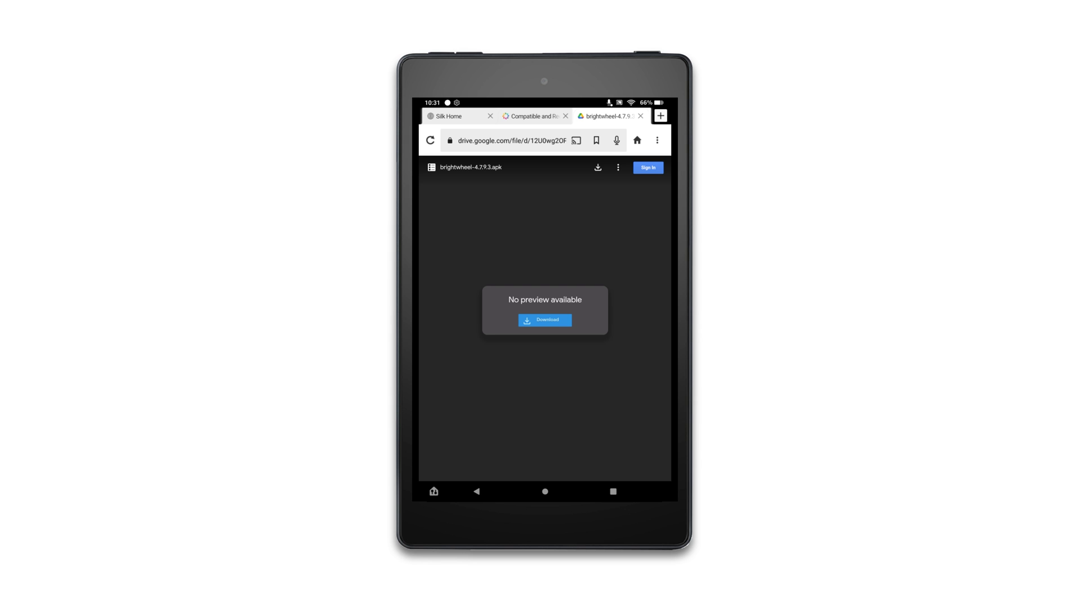
Download brightwheel-4.7.9.3.apk, accepting the virus-scan and harmful-file warnings
click(545, 320)
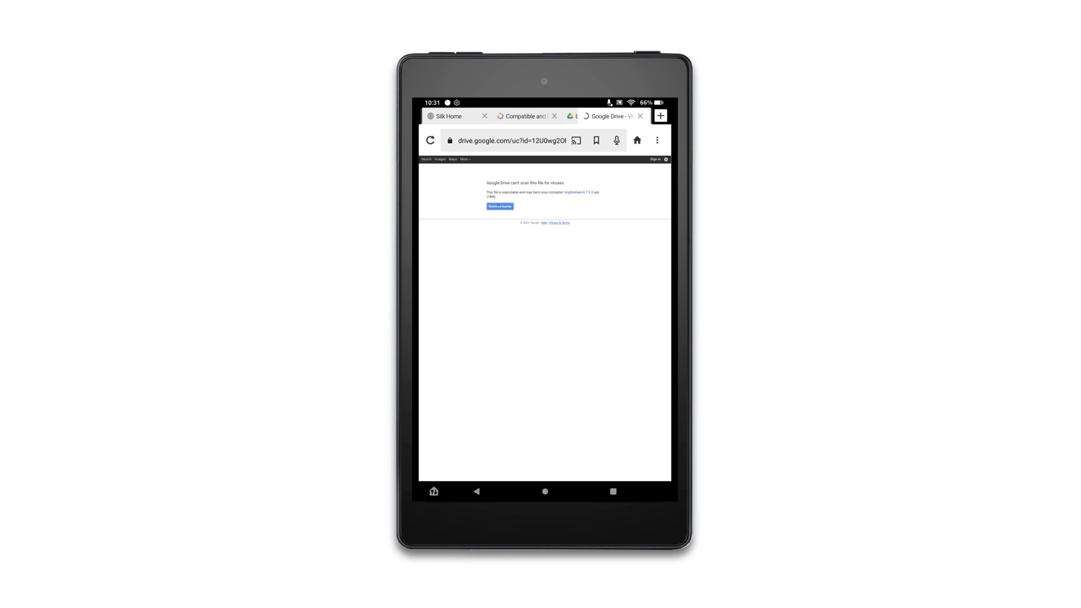
click(498, 206)
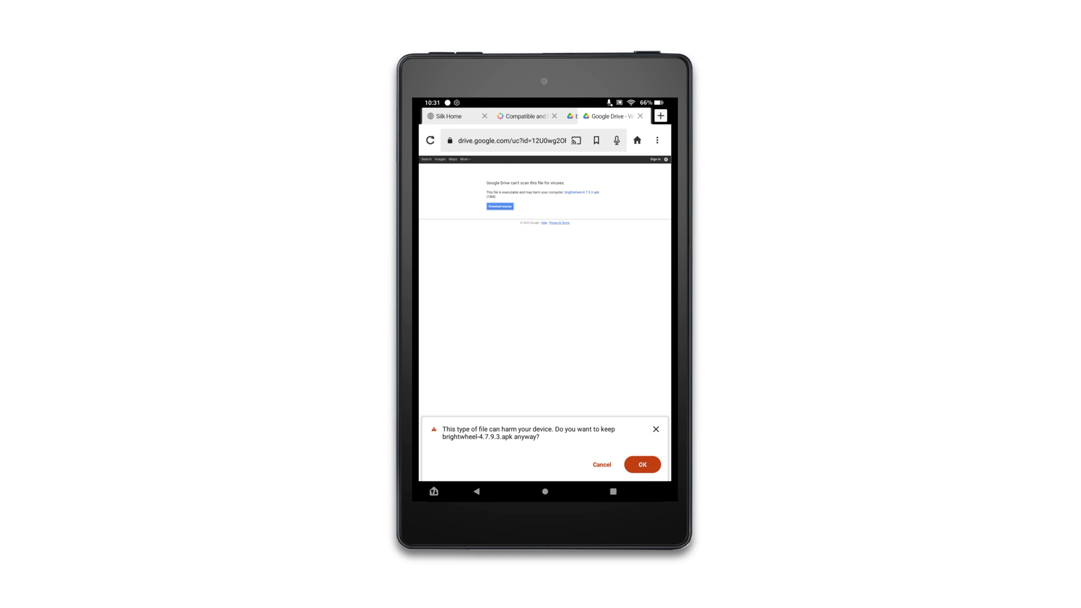
click(642, 464)
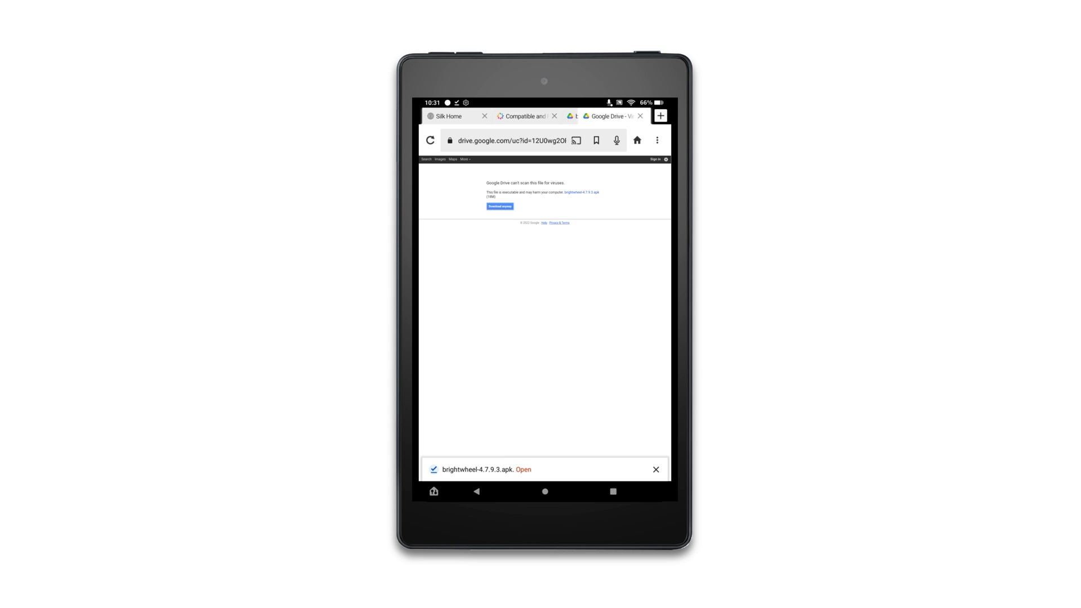
Install the downloaded brightwheel APK and launch the app to its welcome screen
click(524, 469)
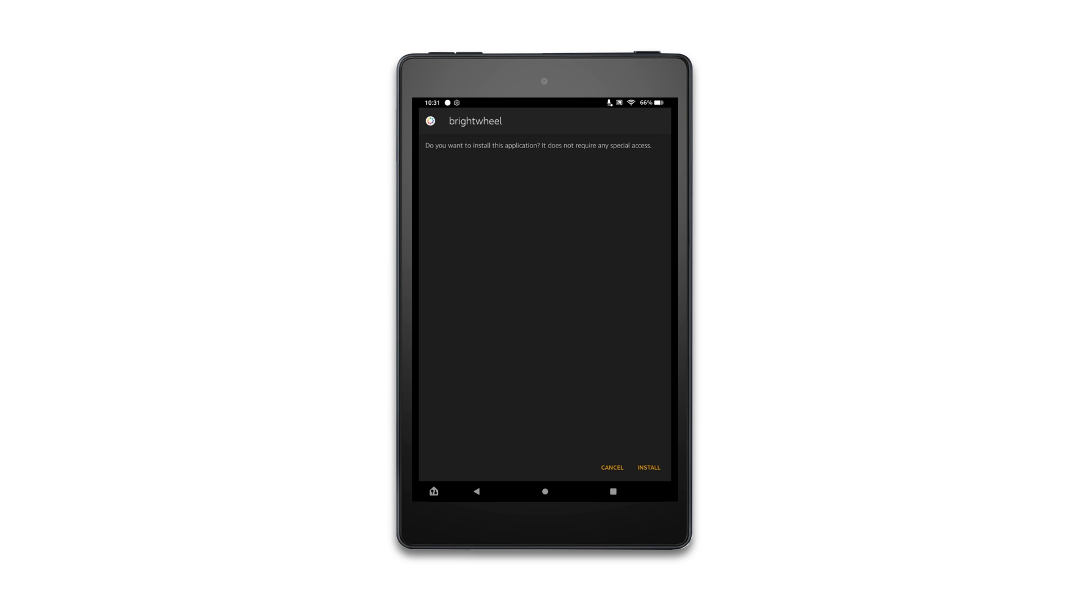
click(649, 467)
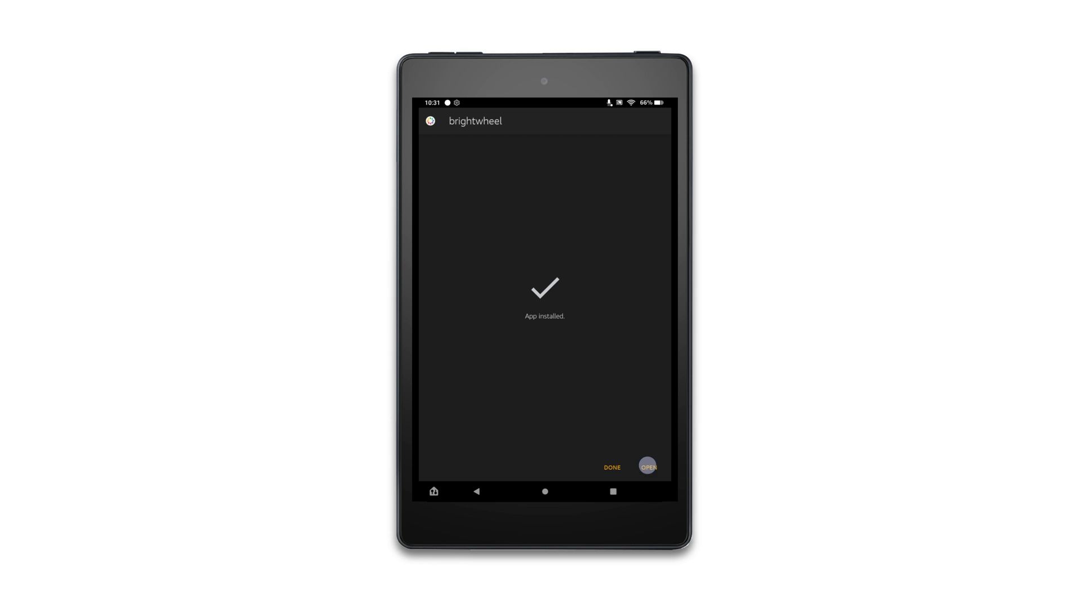
click(648, 467)
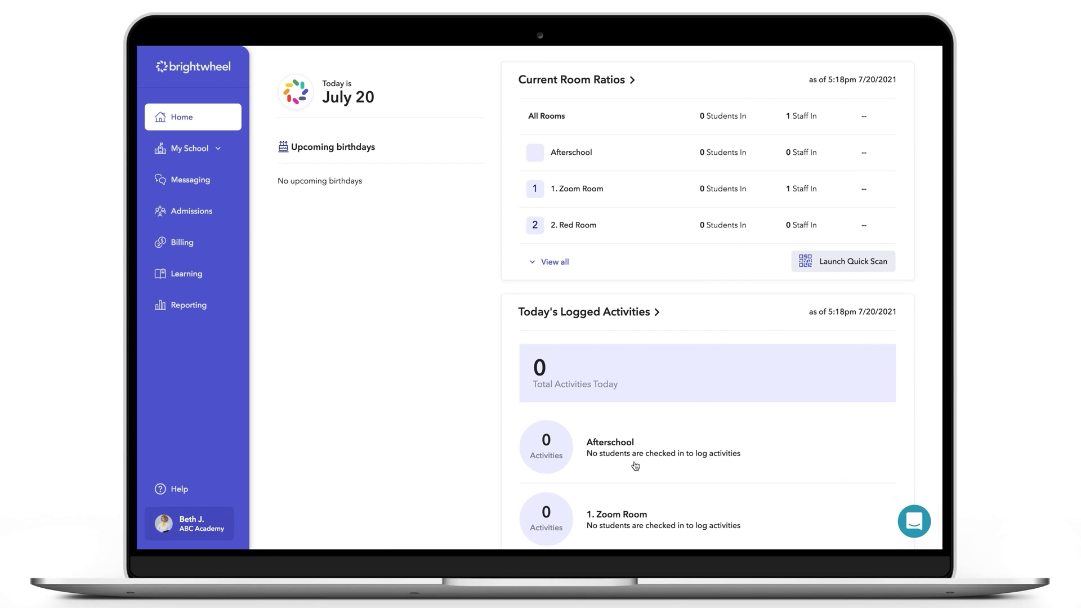
Open the Intercom support chat from the bottom-right chat bubble on the dashboard
click(907, 524)
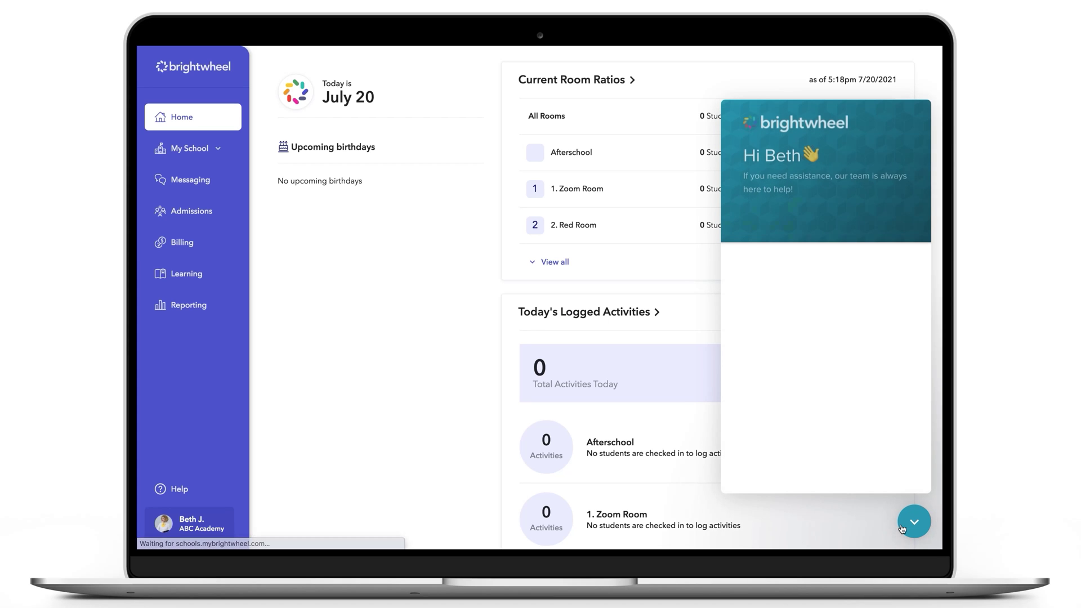